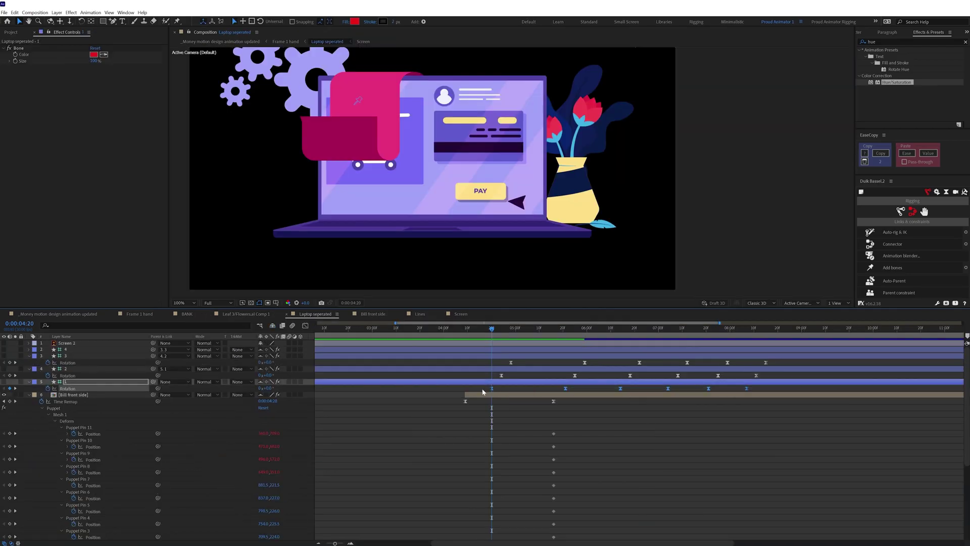
# Step: Undo the duplicated Rotation keyframes and bring up the Bill front side layer's options
pyautogui.hotkey('ctrl', 'z')
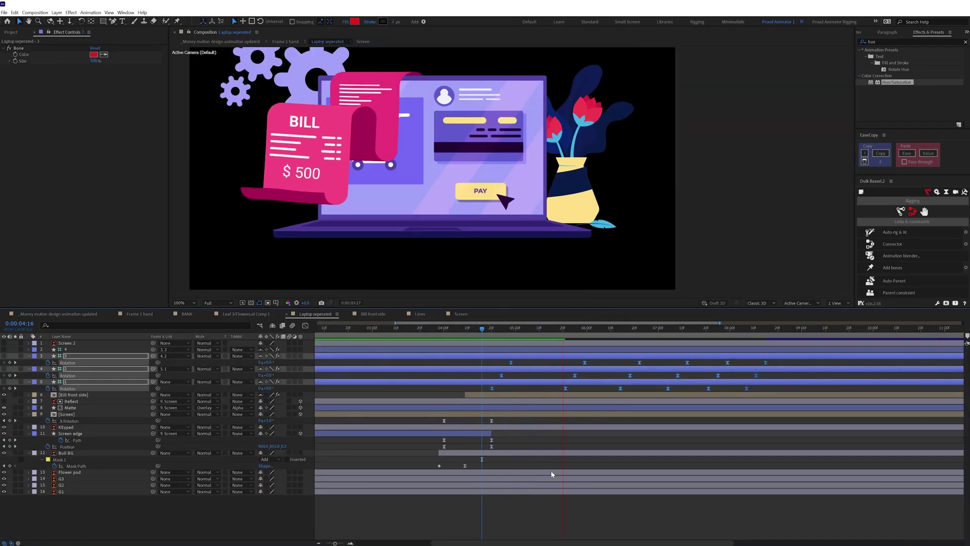
pyautogui.click(73, 395)
pyautogui.rightClick(81, 395)
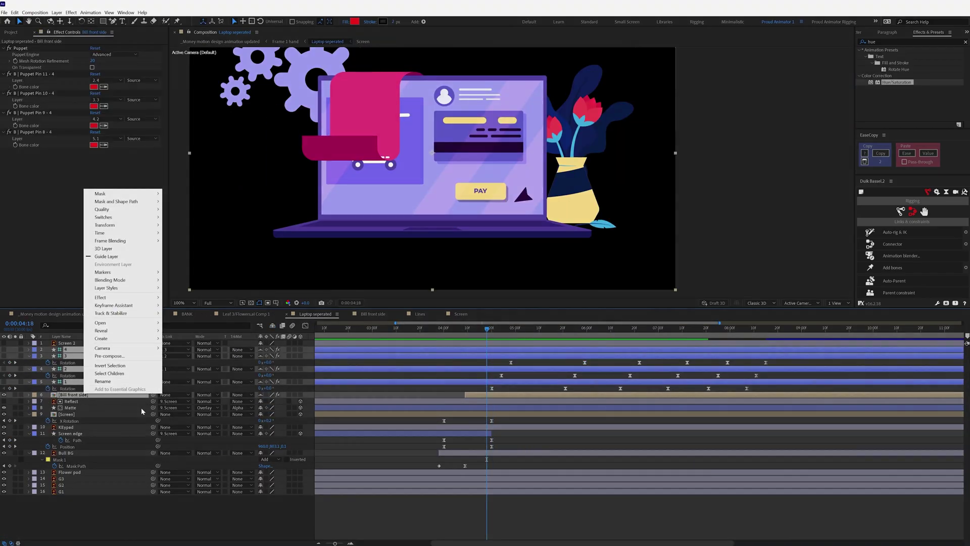
# Step: Pre-compose the bill layers into one comp and set layer 3's blend mode to Overlay
pyautogui.click(101, 366)
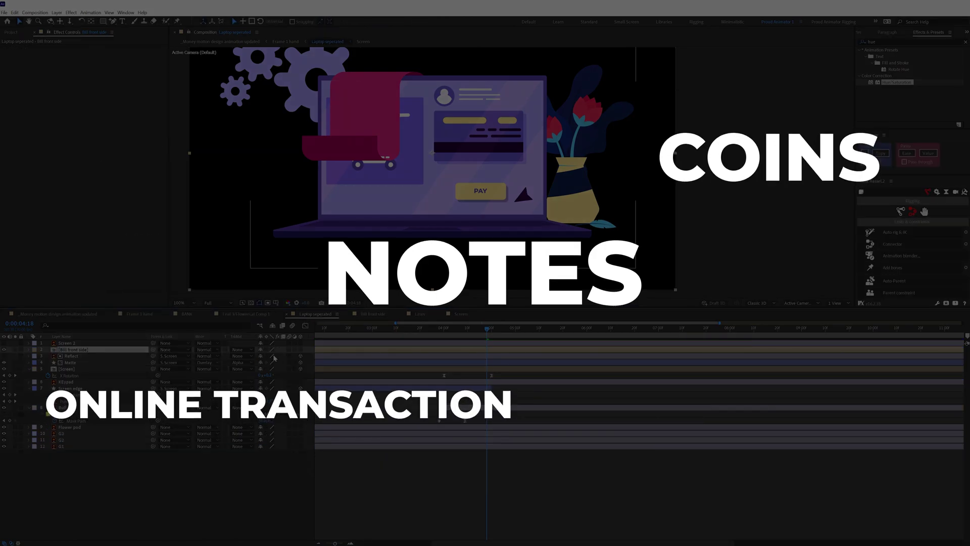
pyautogui.press('Return')
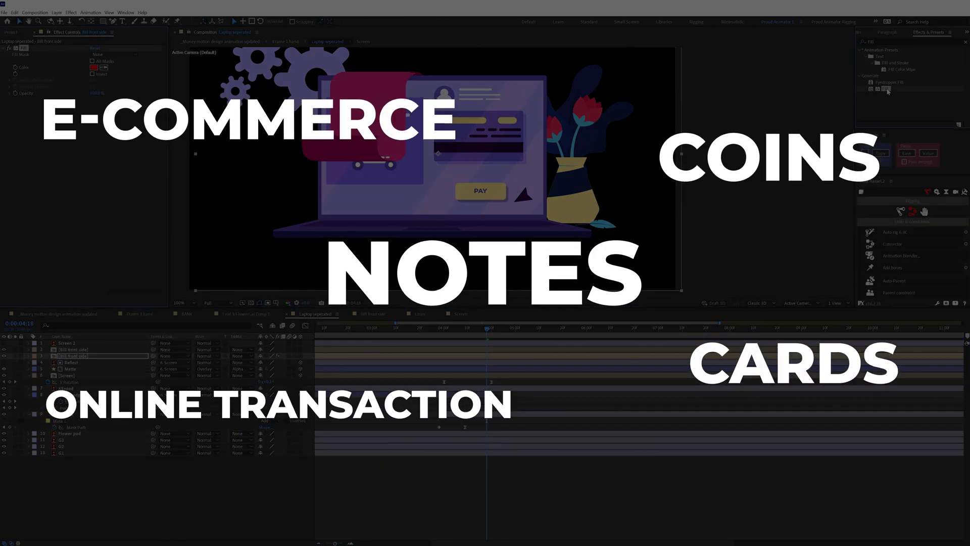
pyautogui.click(205, 356)
pyautogui.click(213, 177)
pyautogui.press('t')
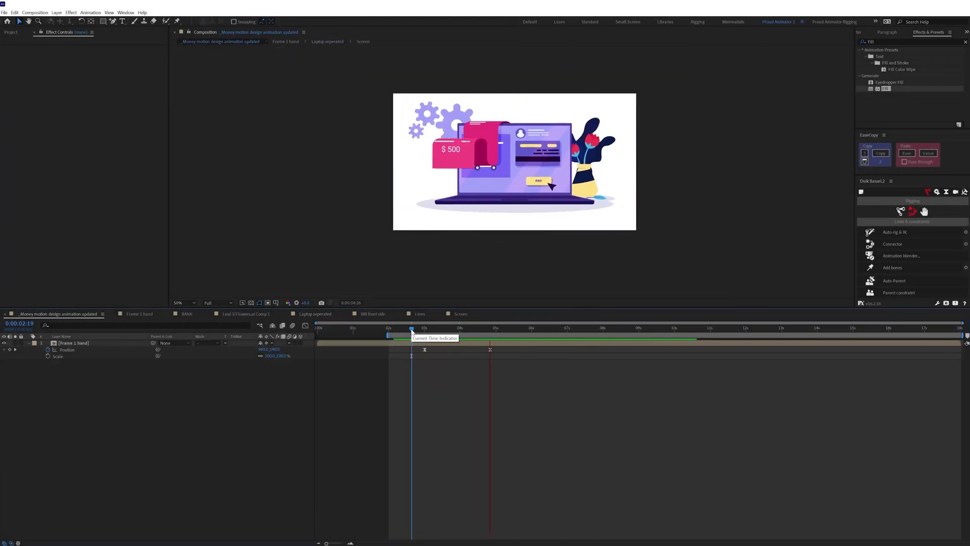
# Step: At 3 seconds 14 frames, open the Inside elements comp and select the Butterfly layer
pyautogui.click(441, 329)
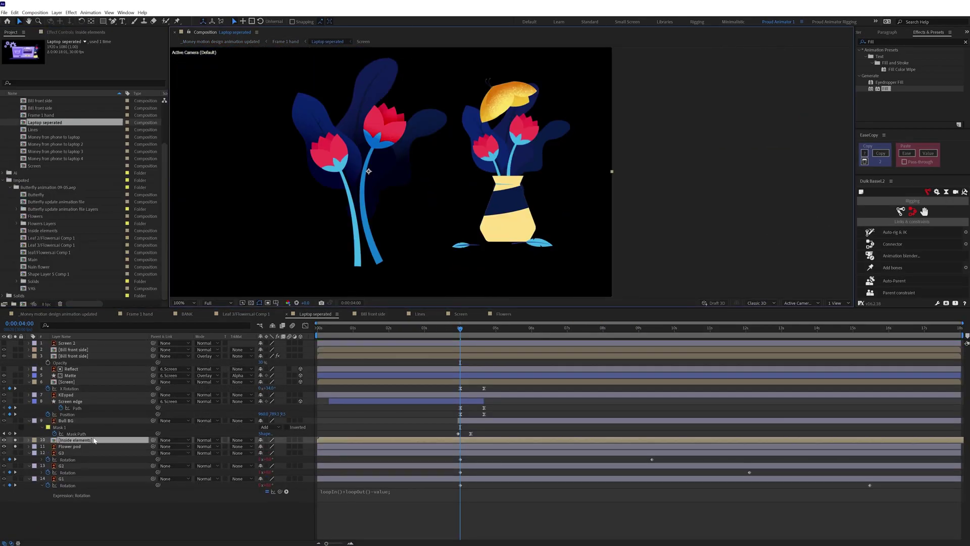
pyautogui.doubleClick(76, 440)
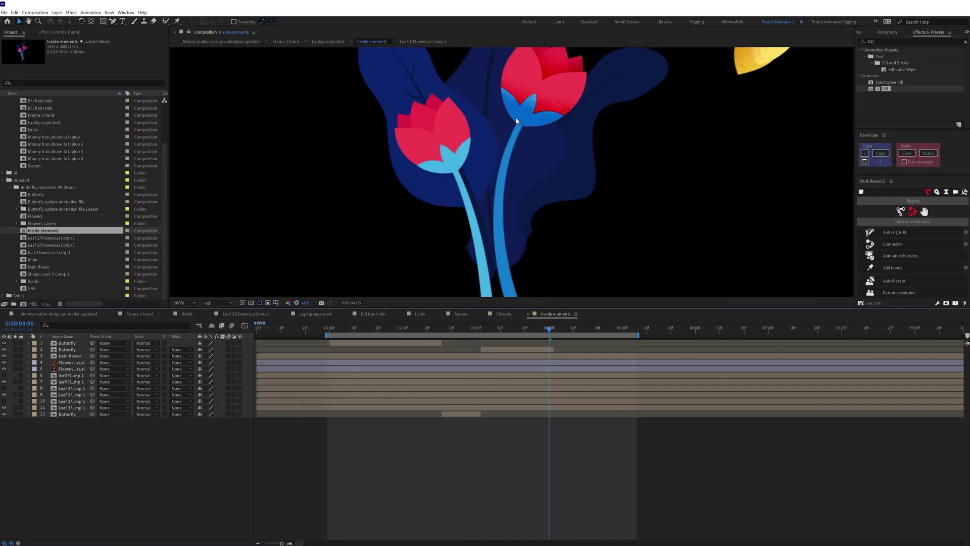
pyautogui.click(71, 349)
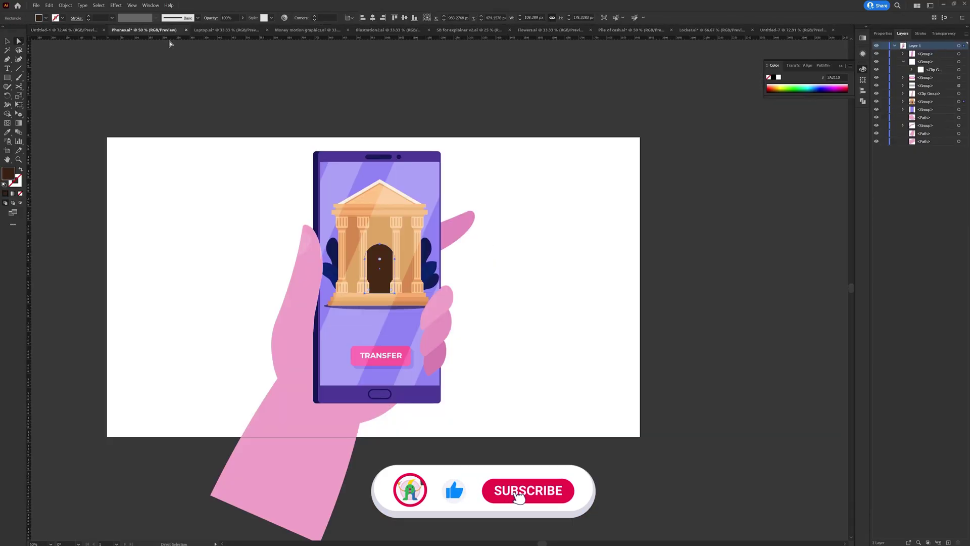
# Step: Expand the phone group in the Layers panel to list its child objects
pyautogui.click(904, 101)
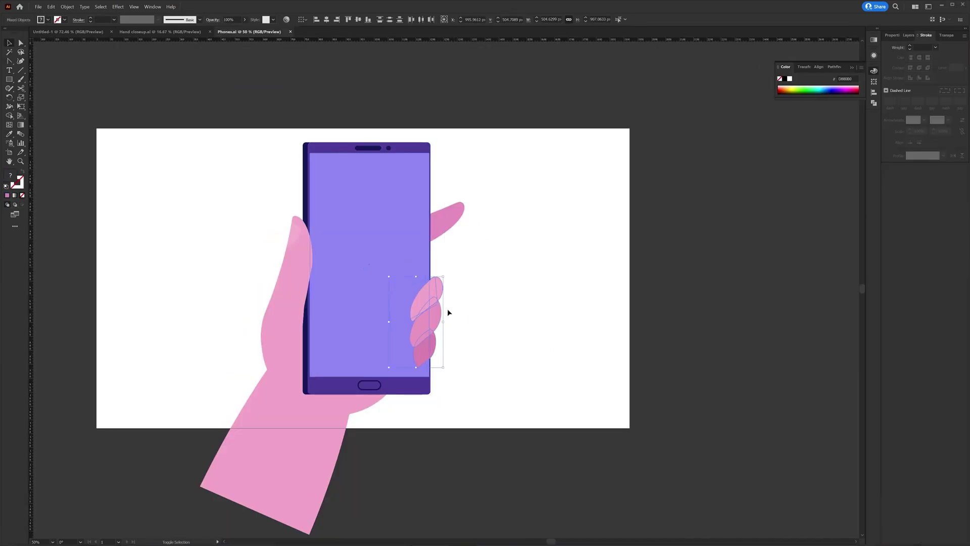
# Step: Raise the button rectangle, give it a gradient fill, set the TRANSFER font, and place a translucent screen rectangle
pyautogui.click(296, 289)
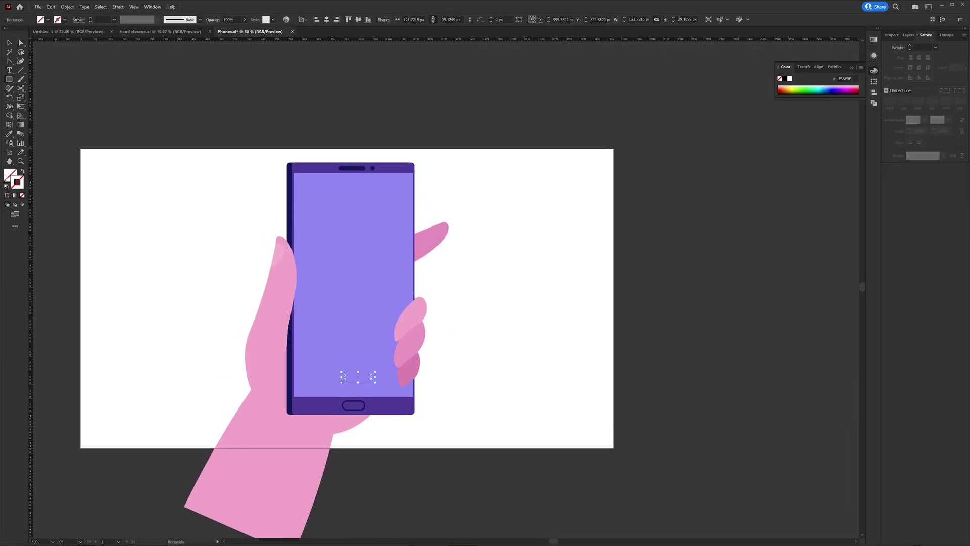
pyautogui.moveTo(361, 382); pyautogui.dragTo(360, 370)
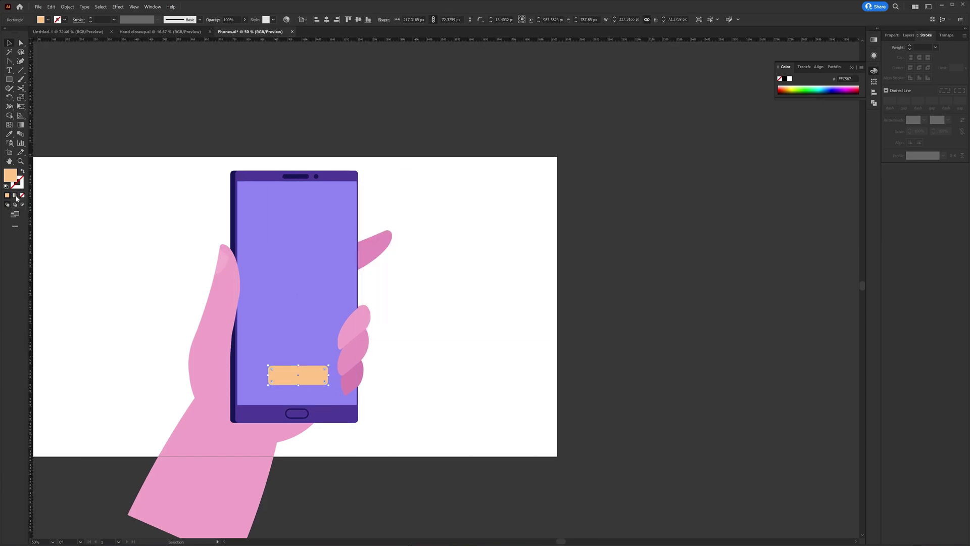
pyautogui.click(298, 375)
pyautogui.press('.')
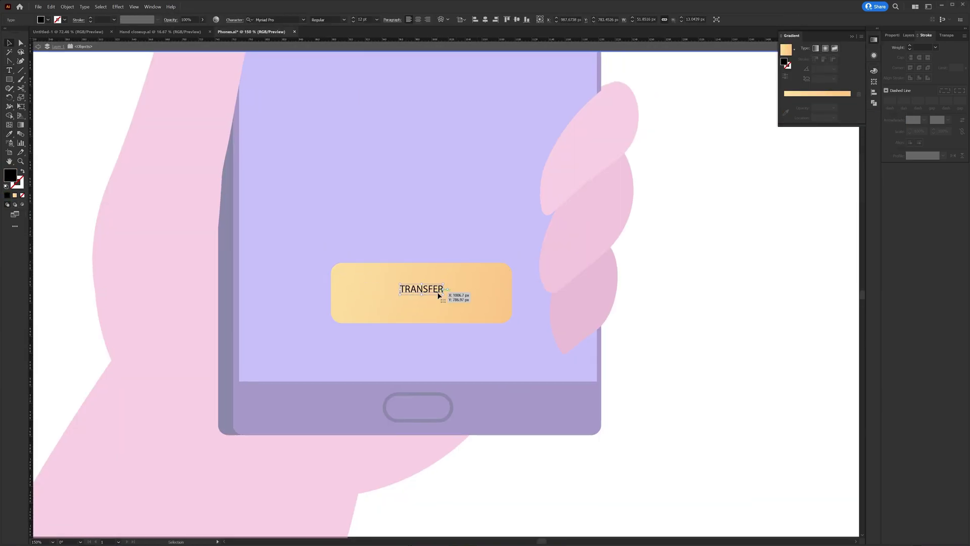
pyautogui.click(919, 183)
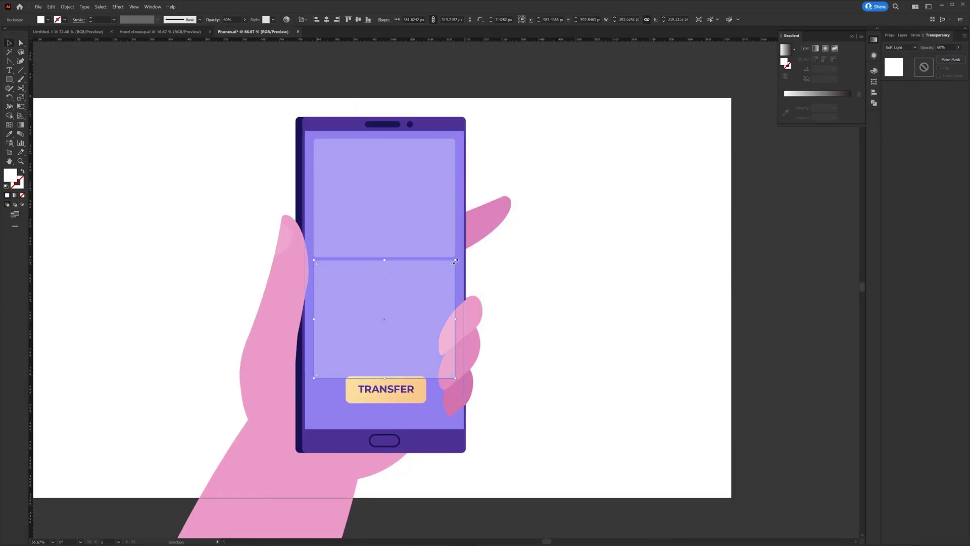
pyautogui.moveTo(314, 295); pyautogui.dragTo(391, 297)
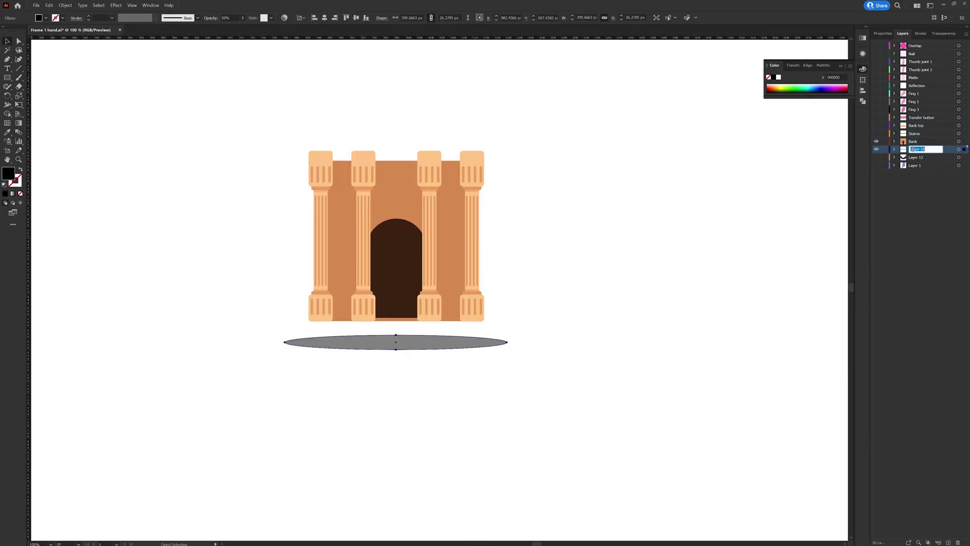
# Step: Release the bank's pillars to separate layers from their context menu
pyautogui.rightClick(362, 167)
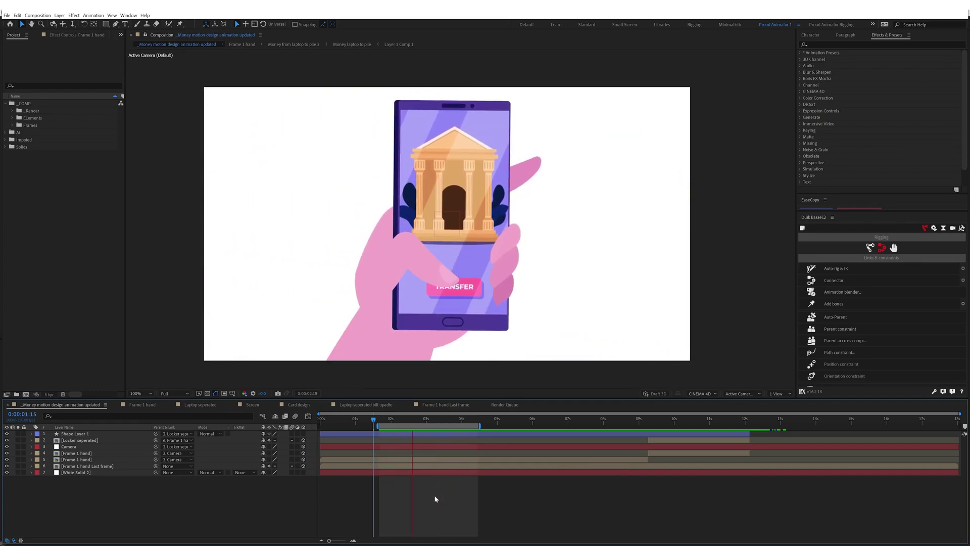
# Step: Shift the work area later to the laptop scene and edit the camera's Scale value
pyautogui.moveTo(434, 499); pyautogui.dragTo(485, 504)
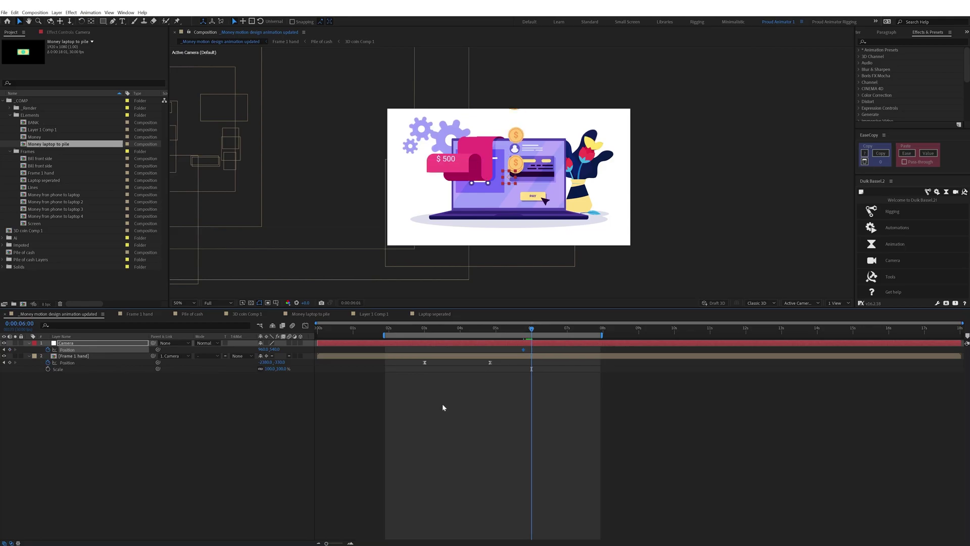
pyautogui.click(268, 355)
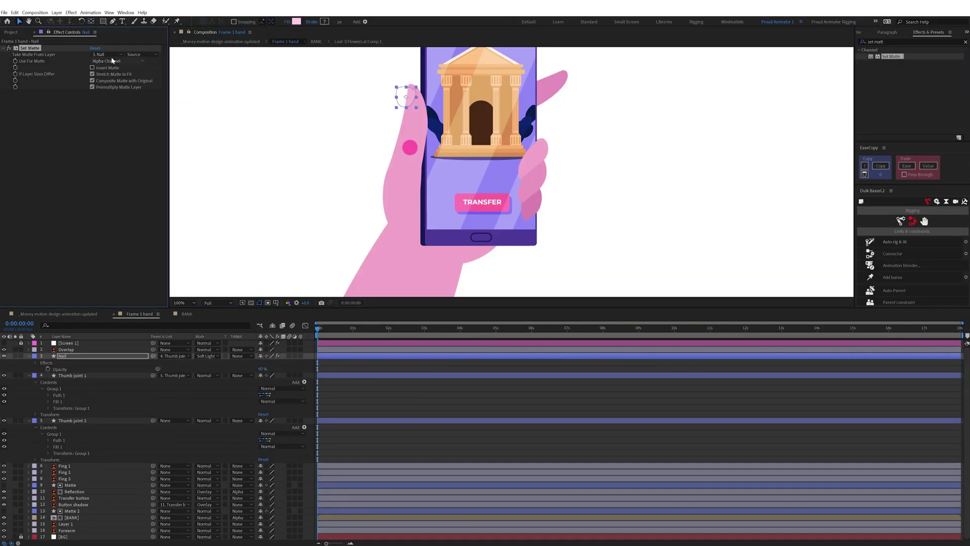
# Step: Scroll down the Frame 1 hand comp's timeline
pyautogui.scroll(-3, 463, 138)
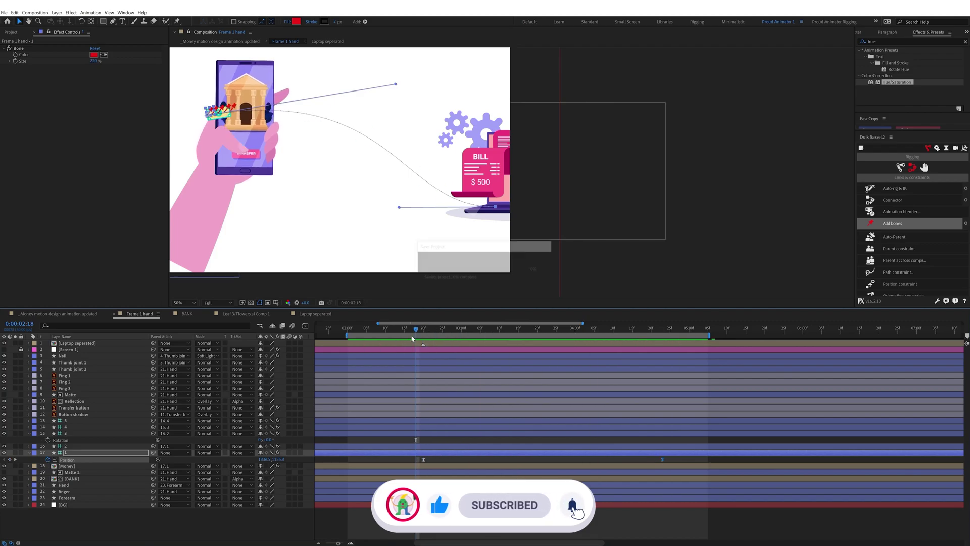
# Step: Pre-compose the money layers as 'Money fron phone to laptop', zoom the time ruler, and leave the speed graph
pyautogui.rightClick(76, 412)
pyautogui.click(88, 376)
pyautogui.press('Return')
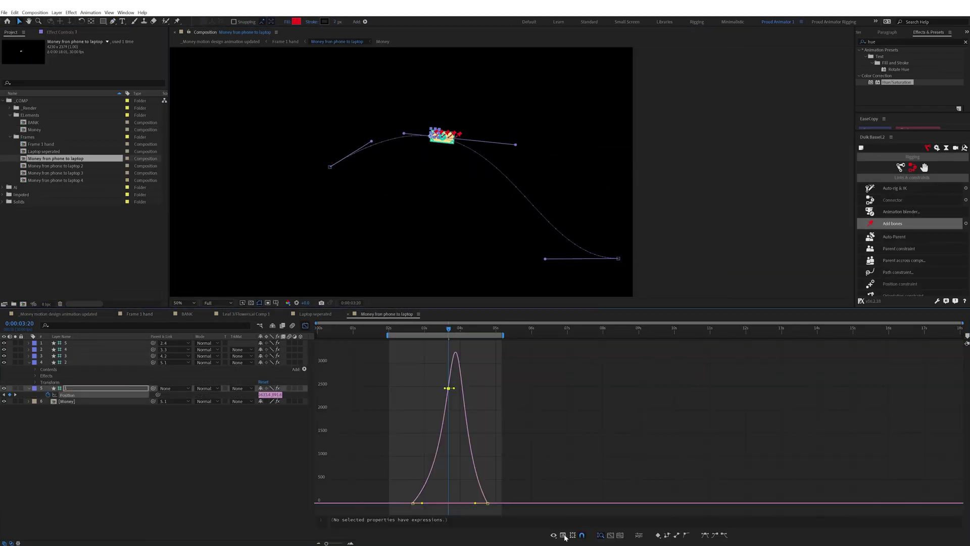
pyautogui.press('=')
pyautogui.press('=')
pyautogui.hotkey('shift', 'F3')
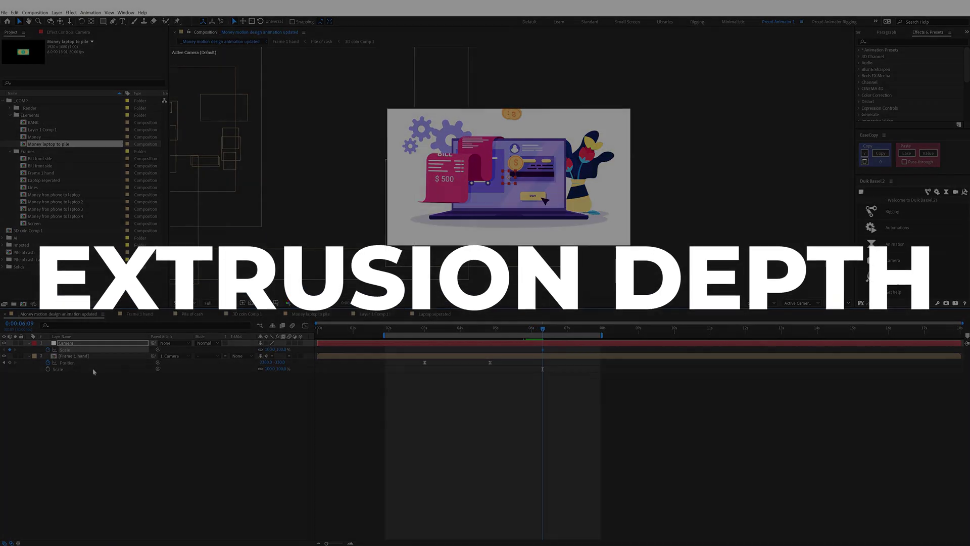
# Step: Scrub the camera's Scale to a new value, then switch to the empty Coins comp
pyautogui.moveTo(268, 356); pyautogui.dragTo(283, 356)
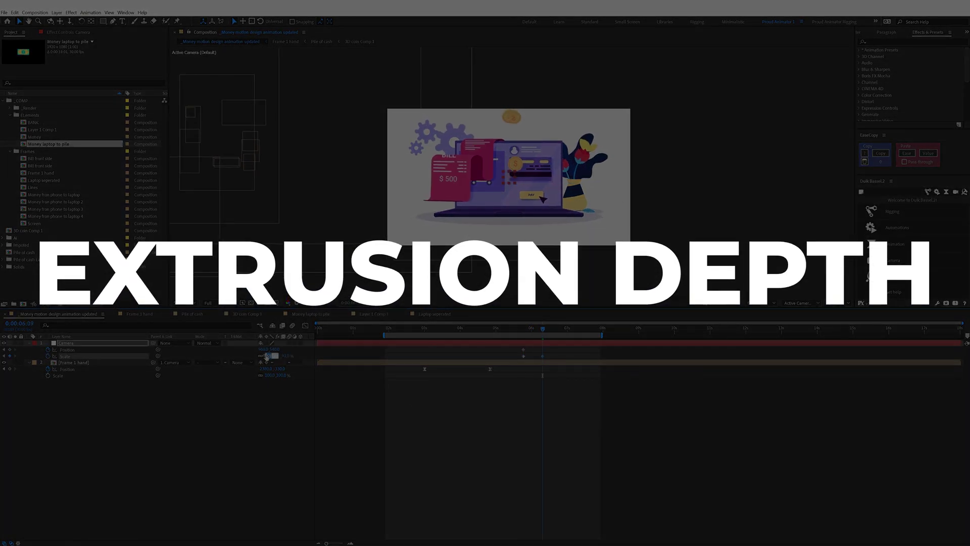
pyautogui.click(110, 343)
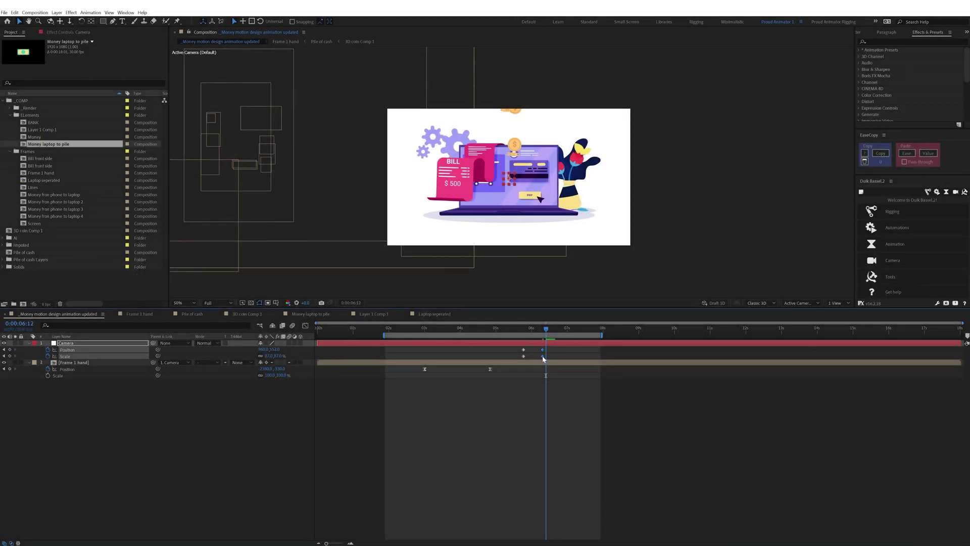
pyautogui.scroll(3, 573, 390)
pyautogui.click(144, 313)
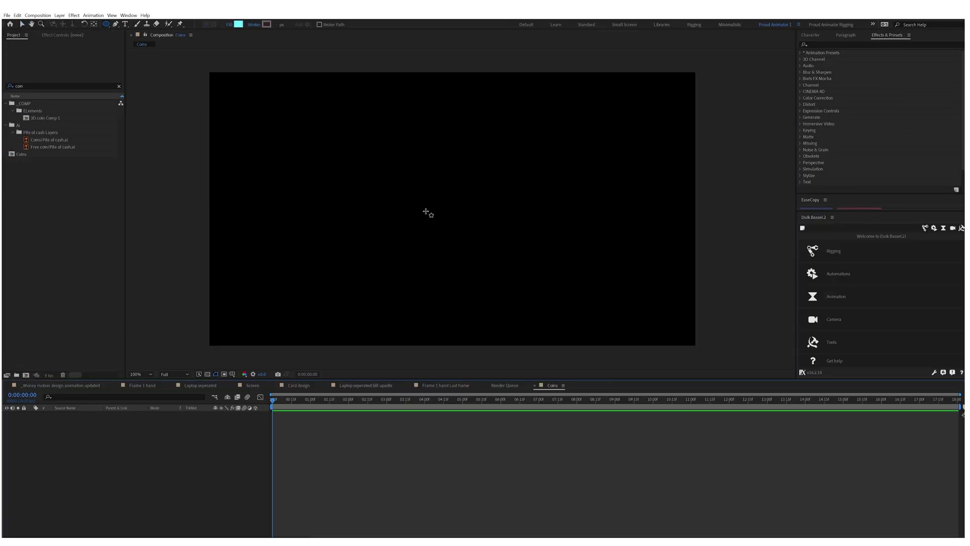
# Step: Draw a circle, add Free coin.ai to the comp, hide the circle, and convert the coin to shapes
pyautogui.moveTo(430, 182); pyautogui.dragTo(458, 223)
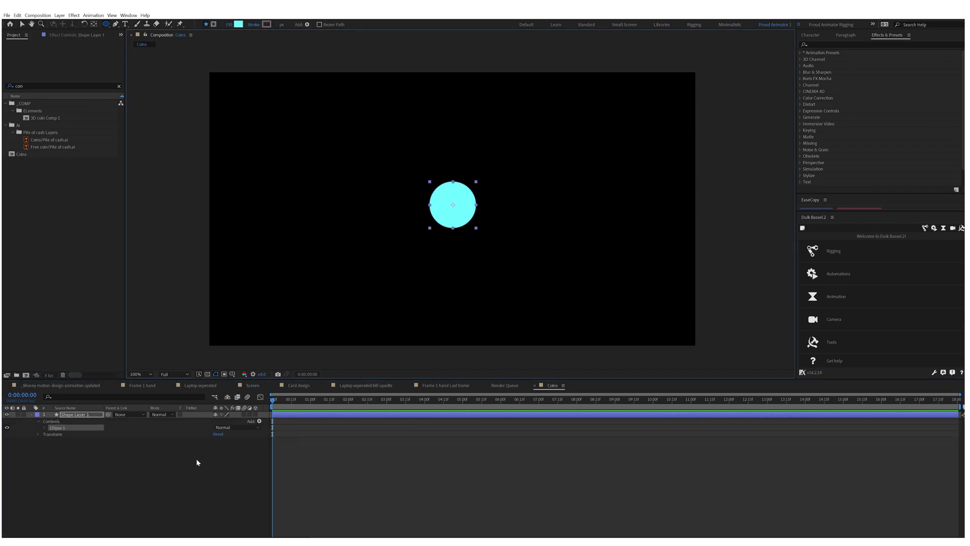
pyautogui.click(115, 463)
pyautogui.moveTo(53, 147); pyautogui.dragTo(7, 424)
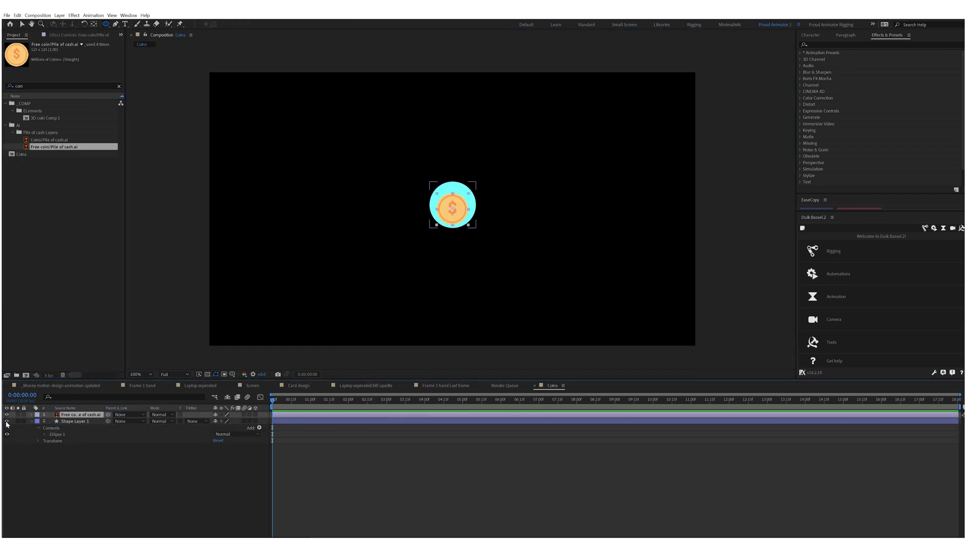
pyautogui.click(7, 421)
pyautogui.rightClick(100, 415)
pyautogui.moveTo(114, 357)
pyautogui.click(222, 383)
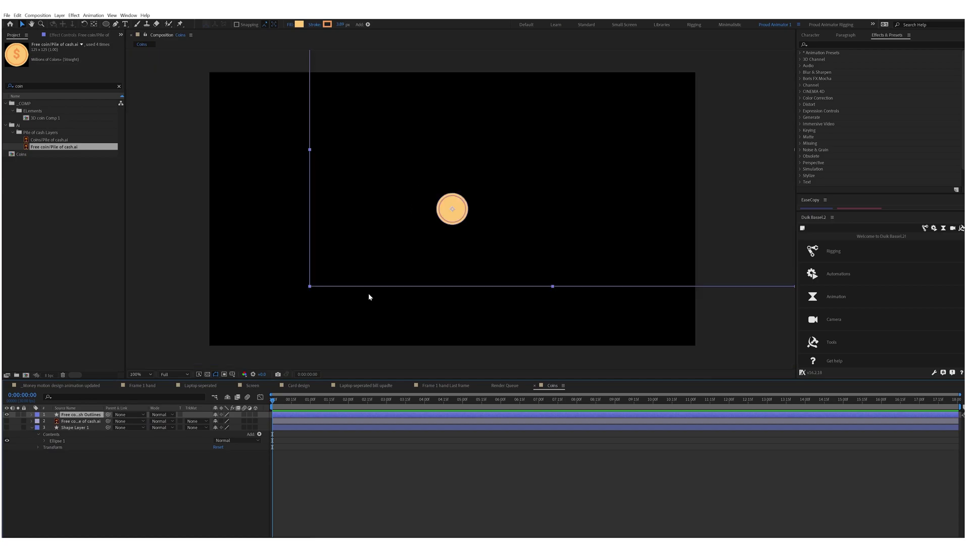
pyautogui.click(31, 415)
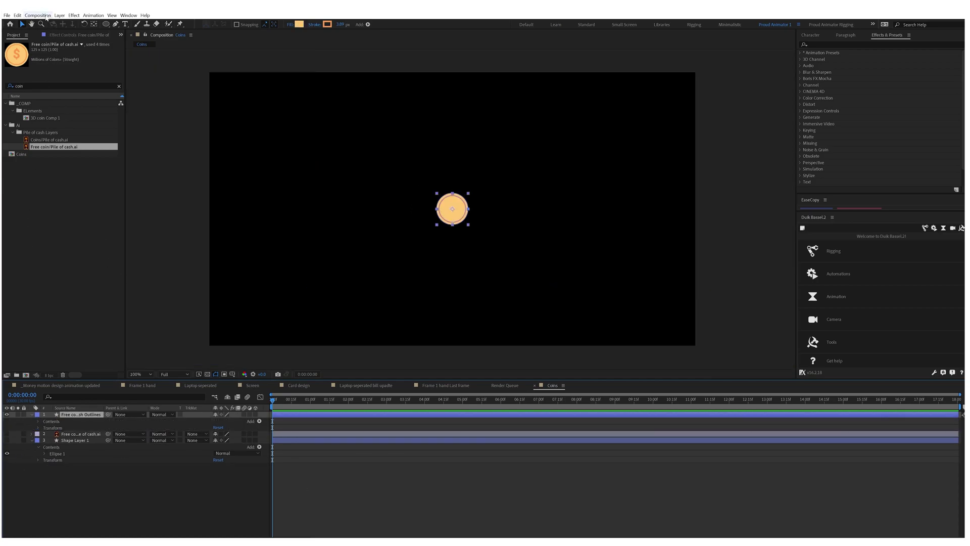
# Step: Set the Coins composition's 3D renderer to CINEMA 4D
pyautogui.click(46, 16)
pyautogui.click(57, 33)
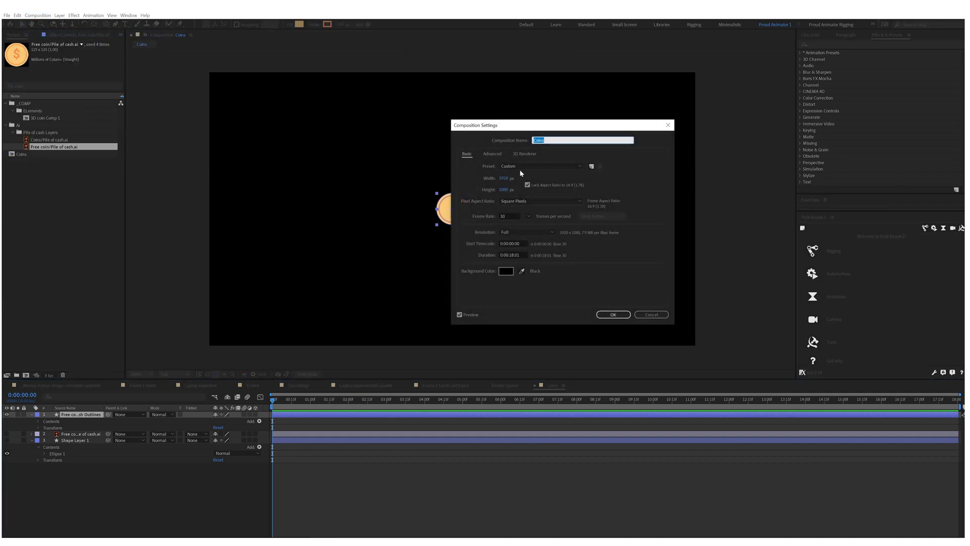
pyautogui.click(523, 154)
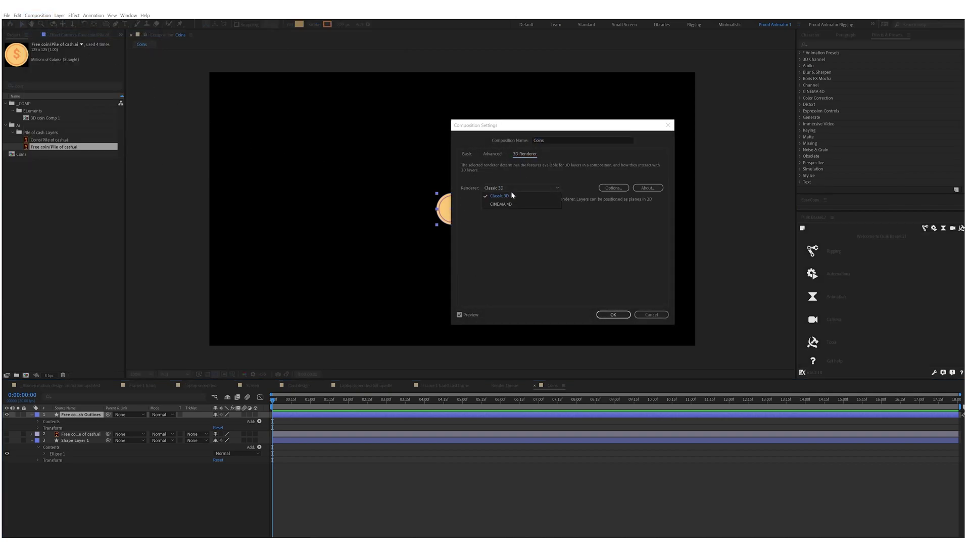
pyautogui.click(513, 204)
pyautogui.click(615, 315)
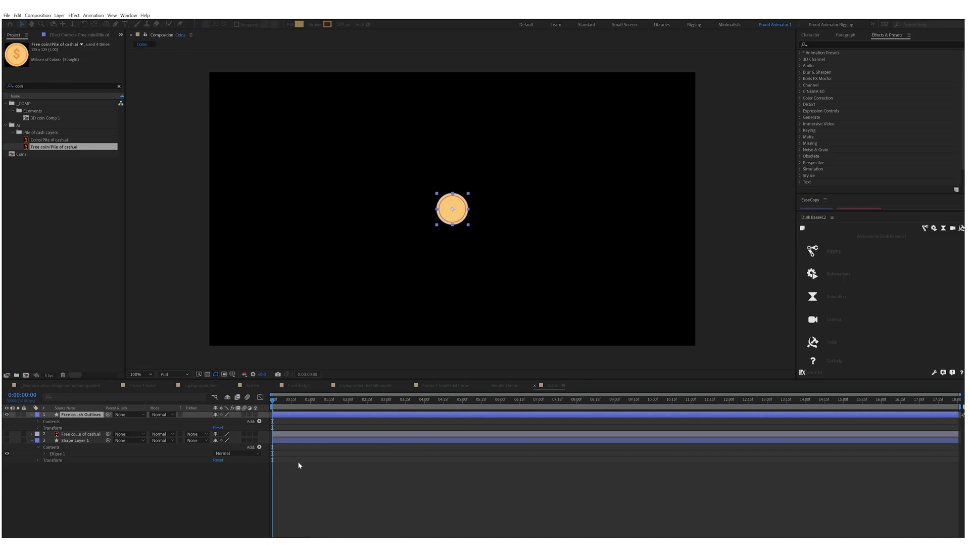
# Step: Make the coin outlines layer 3D and rotate it 53° around Y
pyautogui.click(257, 415)
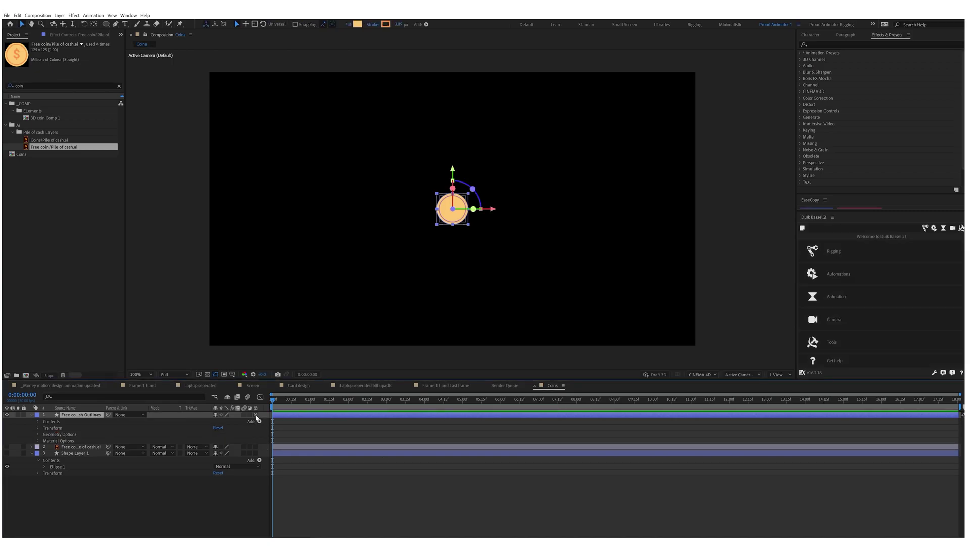
pyautogui.click(39, 434)
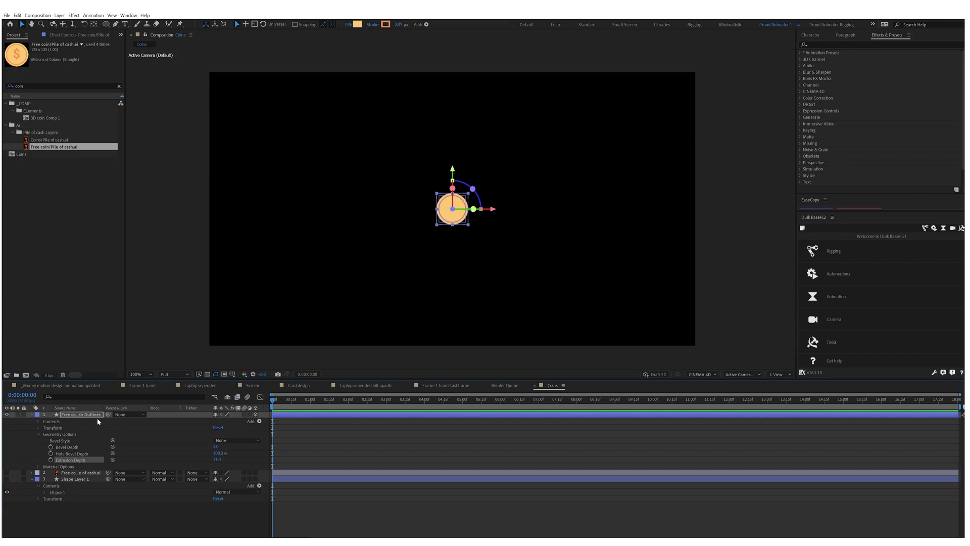
pyautogui.press('r')
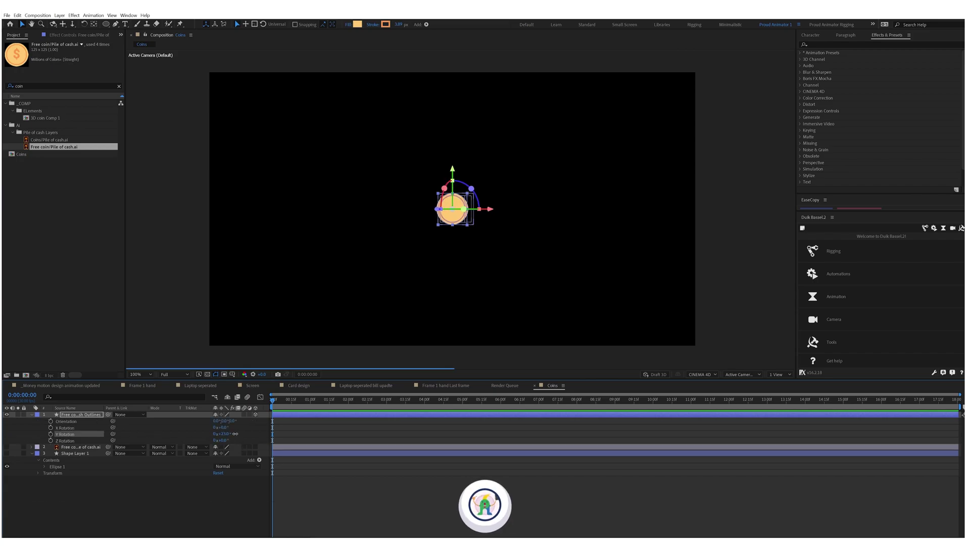
pyautogui.moveTo(235, 433); pyautogui.dragTo(246, 434)
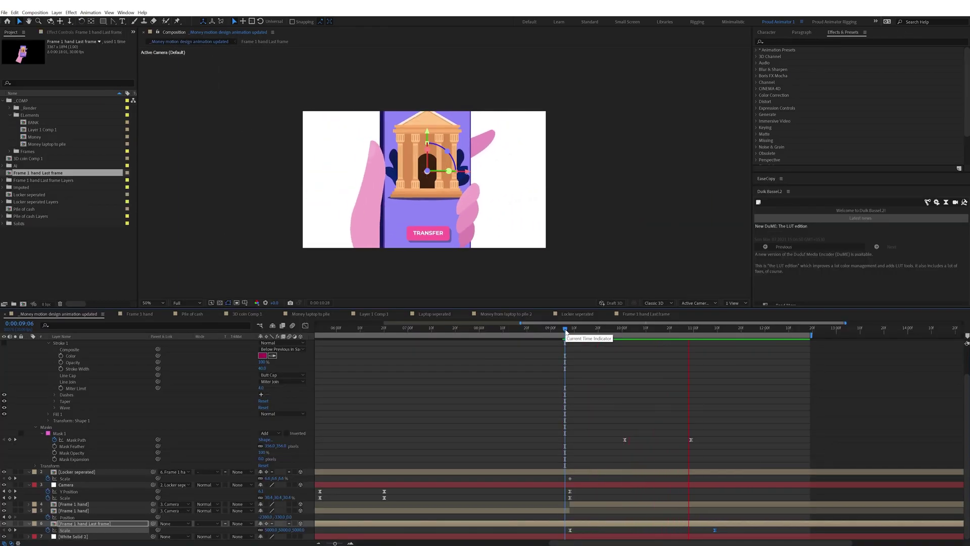
# Step: Drag both Scale keyframes' Bezier handles into a sharper ease, then preview the money pile at 0:00:08:26
pyautogui.hotkey('shift', 'F3')
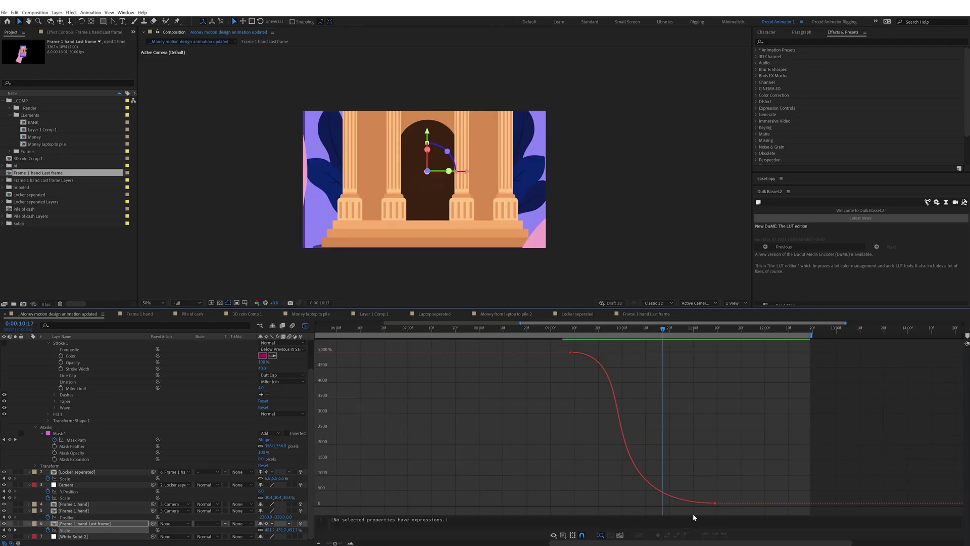
pyautogui.hotkey('ctrl', 'a')
pyautogui.moveTo(655, 355); pyautogui.dragTo(681, 355)
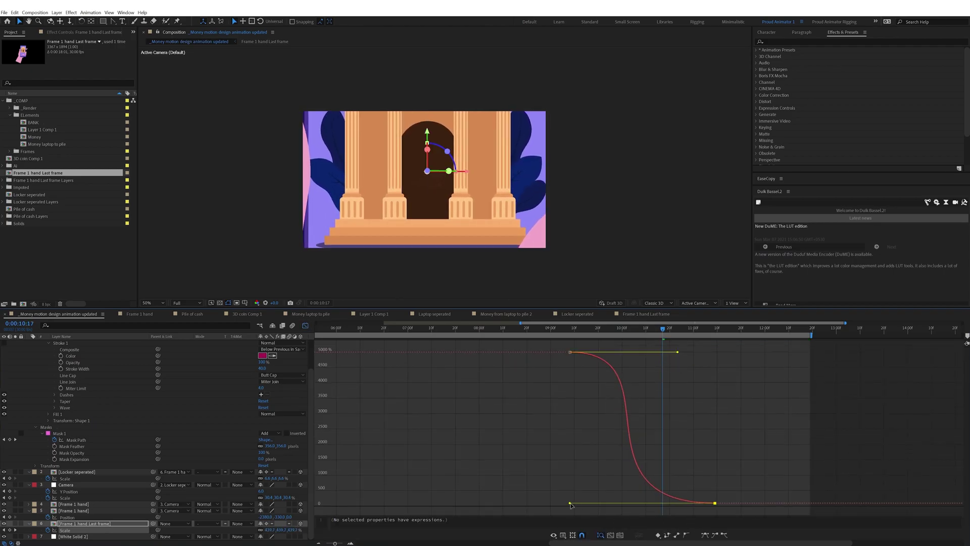
pyautogui.moveTo(709, 504); pyautogui.dragTo(689, 504)
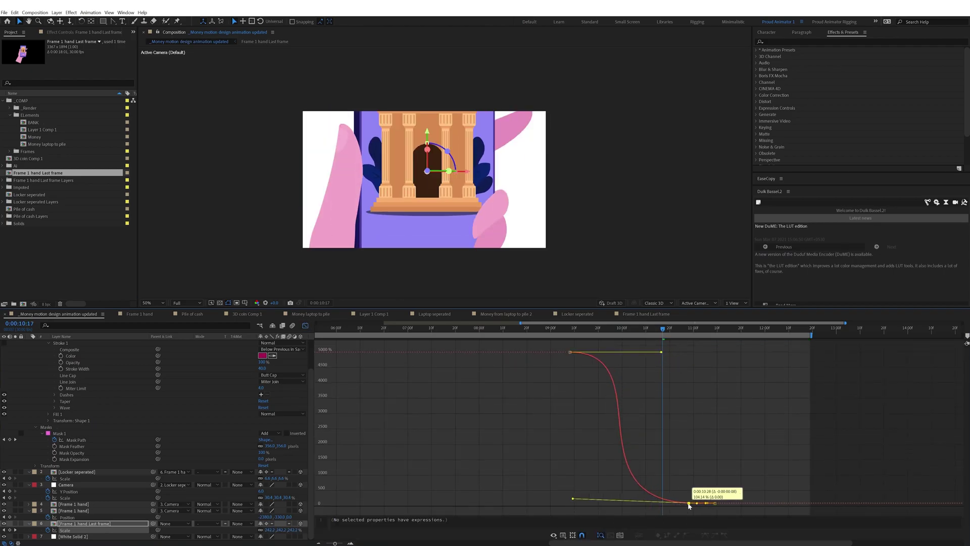
pyautogui.click(543, 330)
pyautogui.hotkey('shift', 'F3')
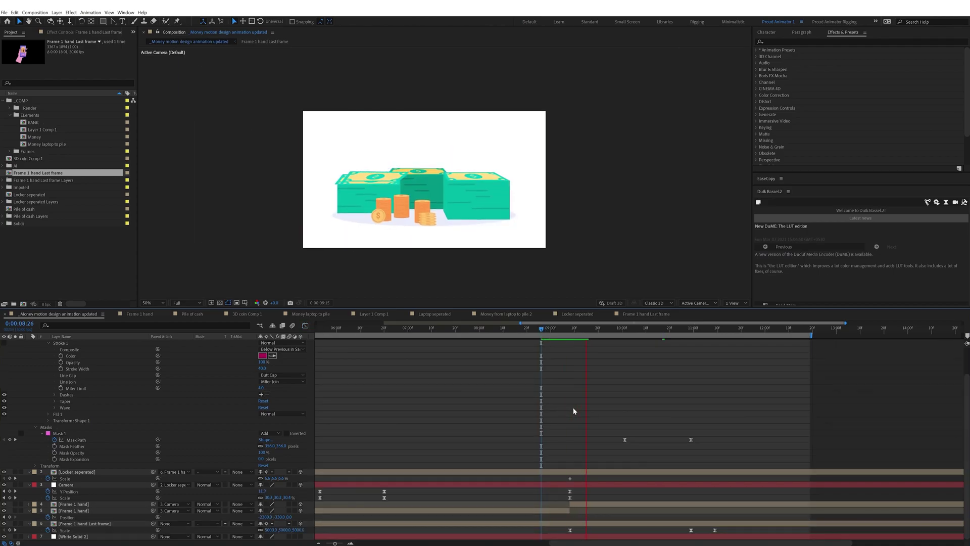